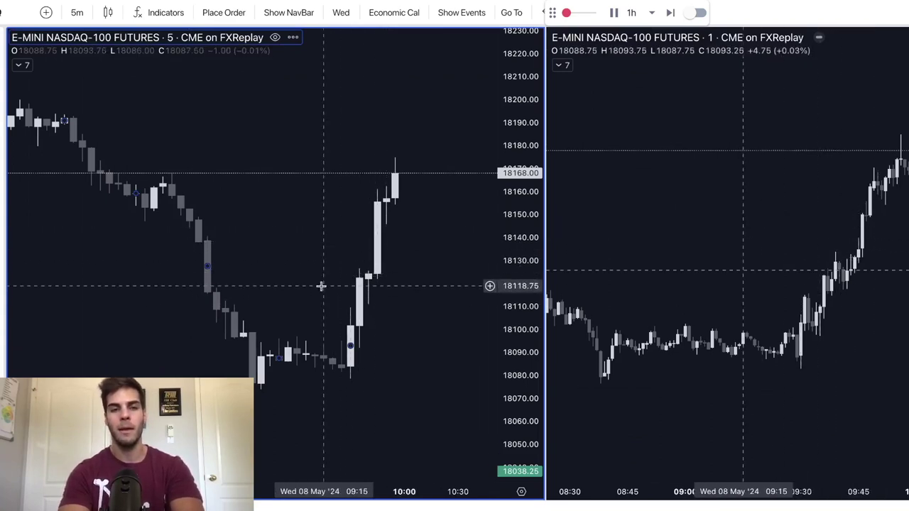
Deselect the candle series on the 5-minute Nasdaq-100 chart.
{"action": "left_click", "coordinate": [320, 285]}
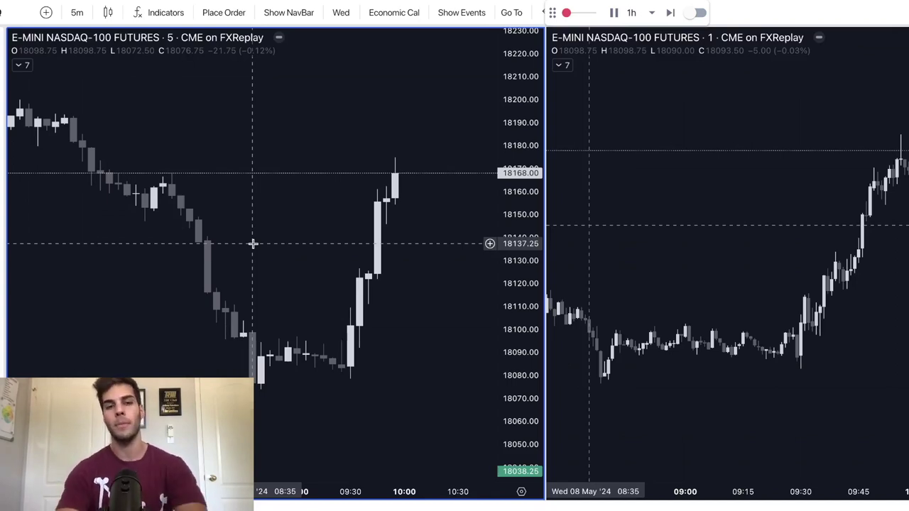
{"action": "double_click", "coordinate": [377, 225]}
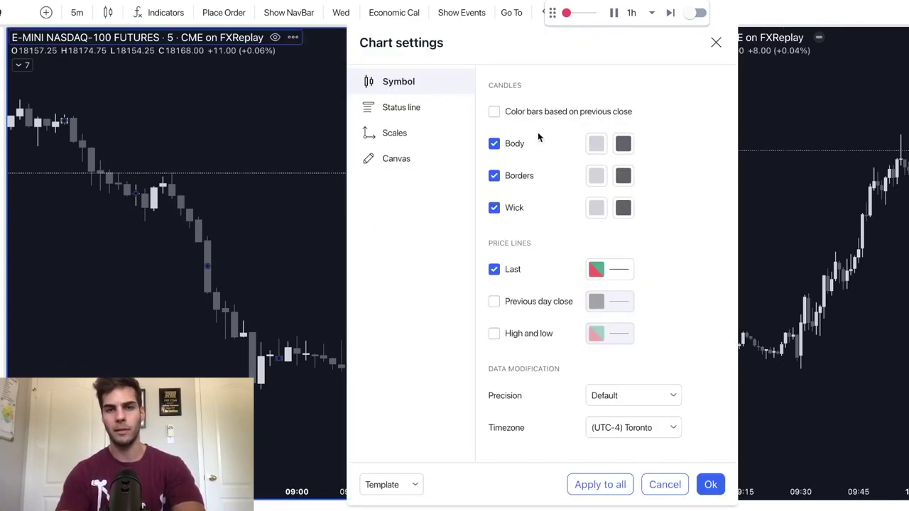
{"action": "left_click", "coordinate": [597, 145]}
{"action": "left_click", "coordinate": [662, 130]}
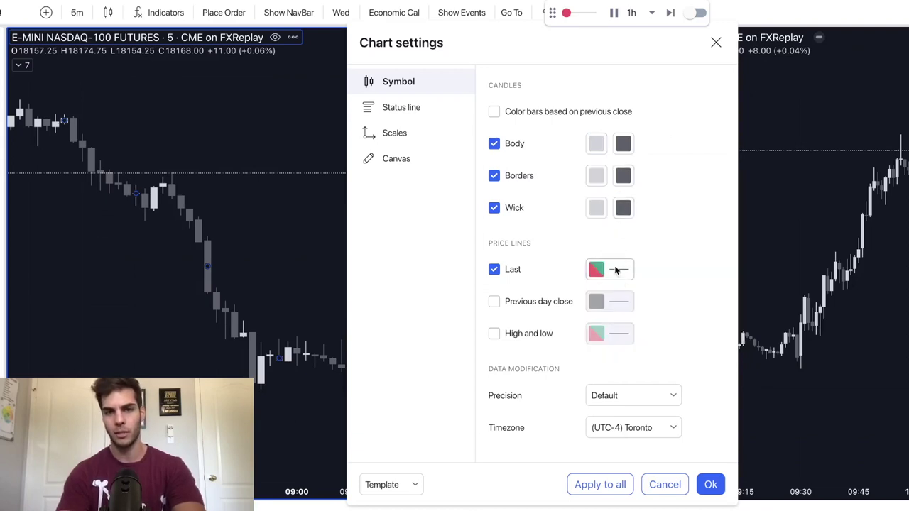
{"action": "left_click", "coordinate": [711, 485]}
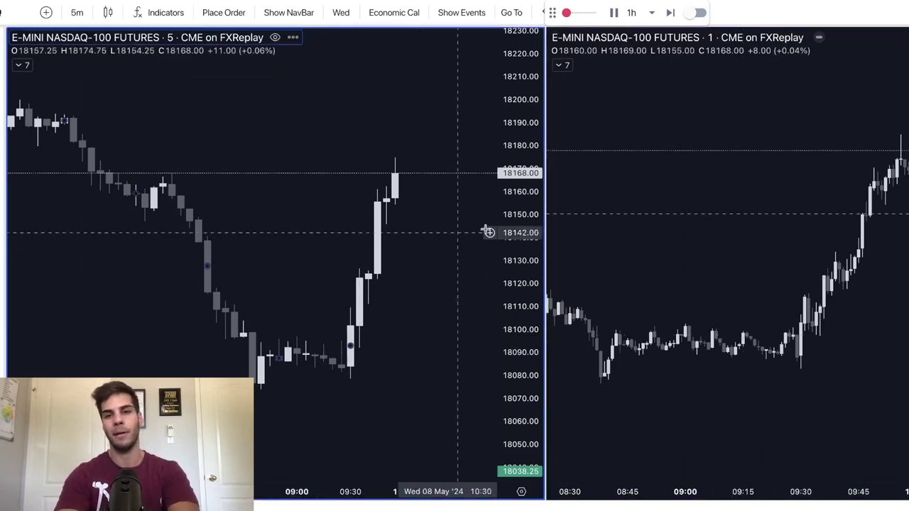
{"action": "left_click", "coordinate": [352, 177]}
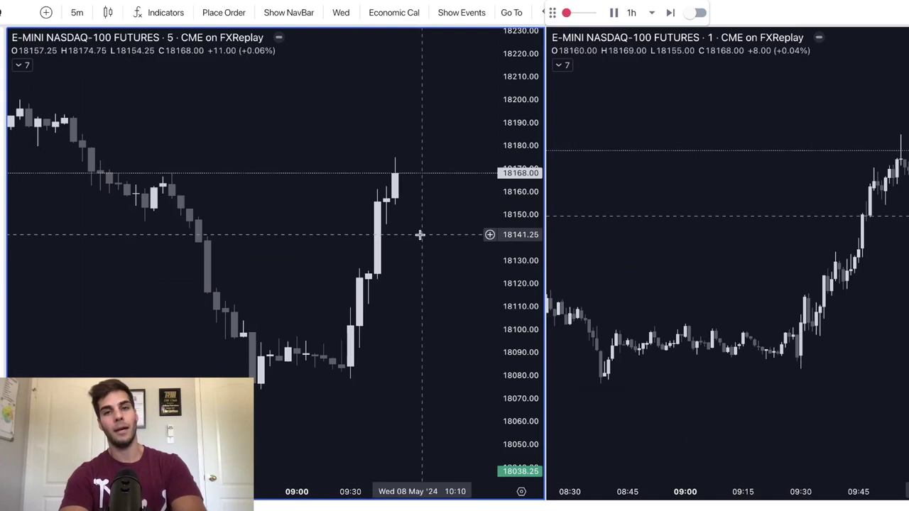
Make the 1-minute chart active and set the replay step to 1 minute.
{"action": "left_click", "coordinate": [656, 213]}
{"action": "left_click", "coordinate": [635, 13]}
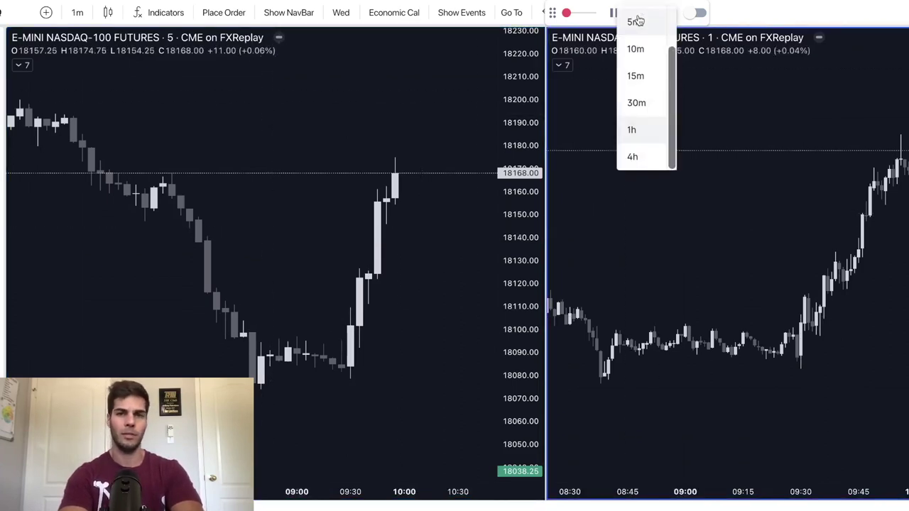
{"action": "left_click", "coordinate": [636, 24]}
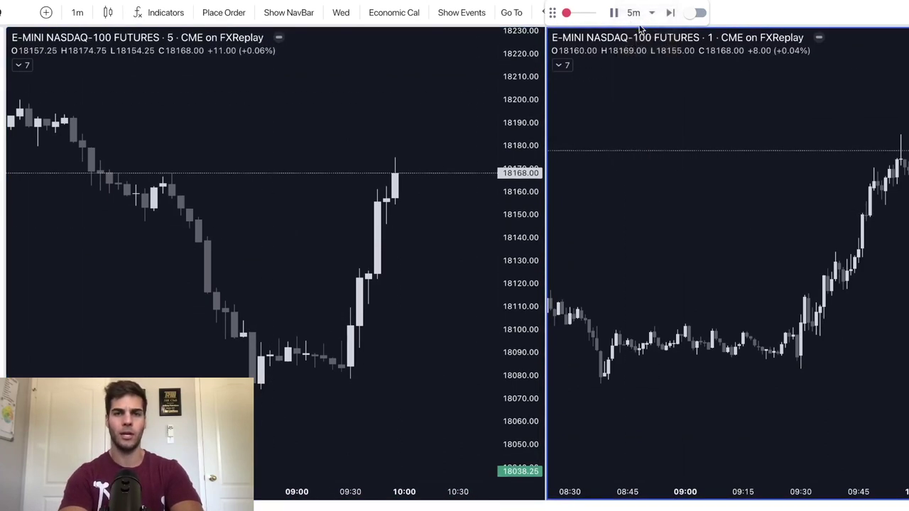
{"action": "left_click", "coordinate": [634, 15]}
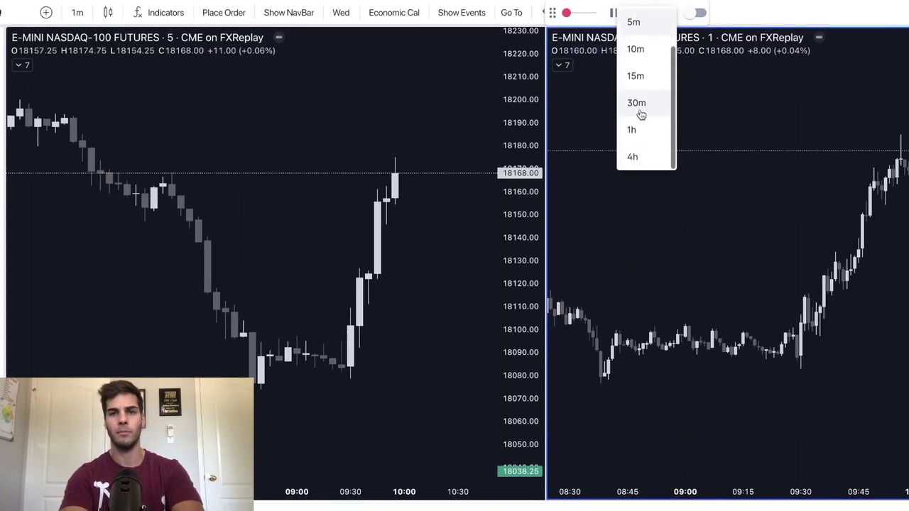
{"action": "scroll", "coordinate": [641, 113], "scroll_direction": "up", "scroll_amount": 2}
{"action": "left_click", "coordinate": [633, 21]}
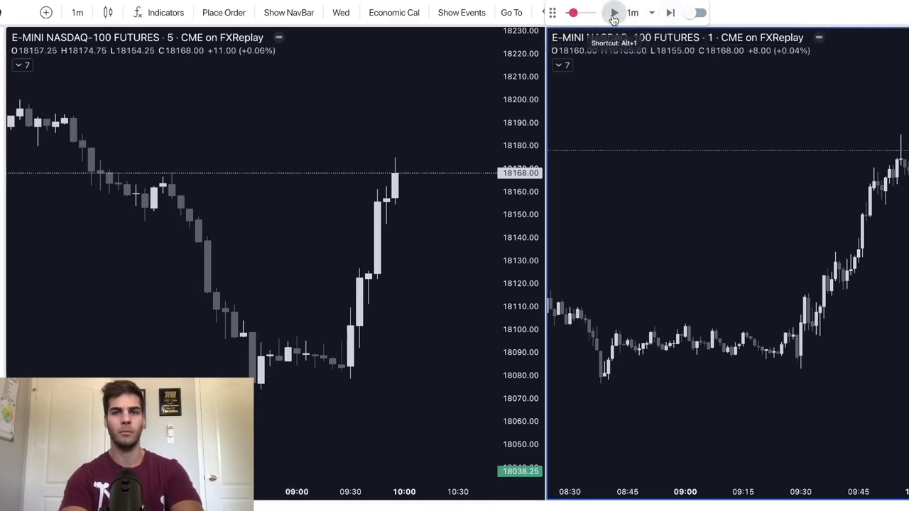
Replay to about 10:20 and mark a long position: entry 18166, target 18186.50, stop 18145.25.
{"action": "left_click", "coordinate": [614, 14]}
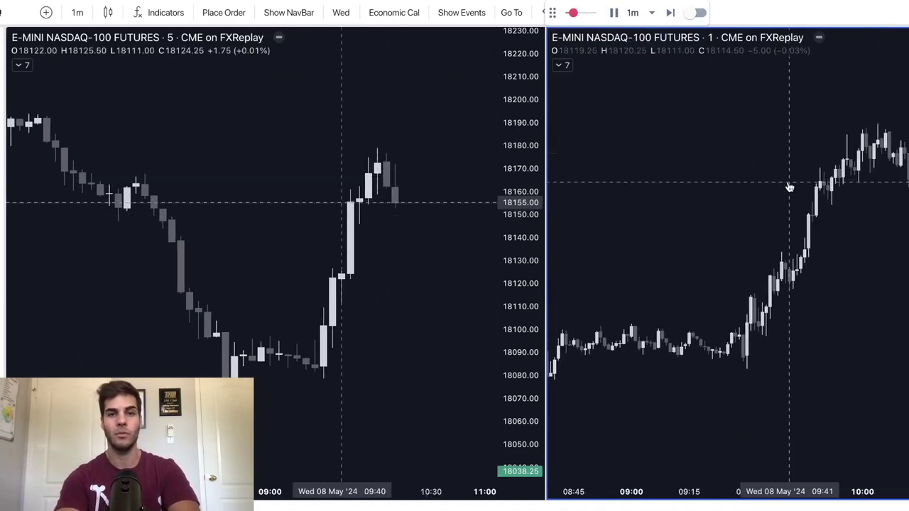
{"action": "left_click", "coordinate": [614, 13]}
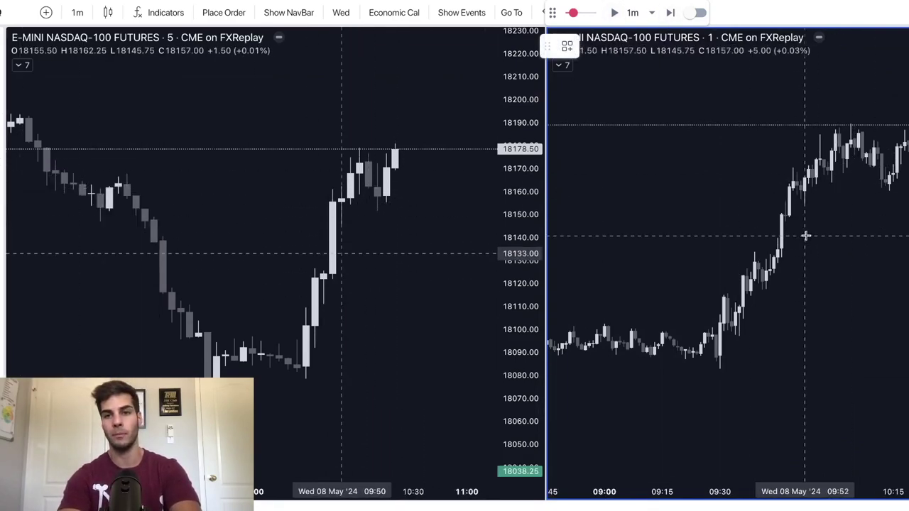
{"action": "left_click", "coordinate": [896, 226]}
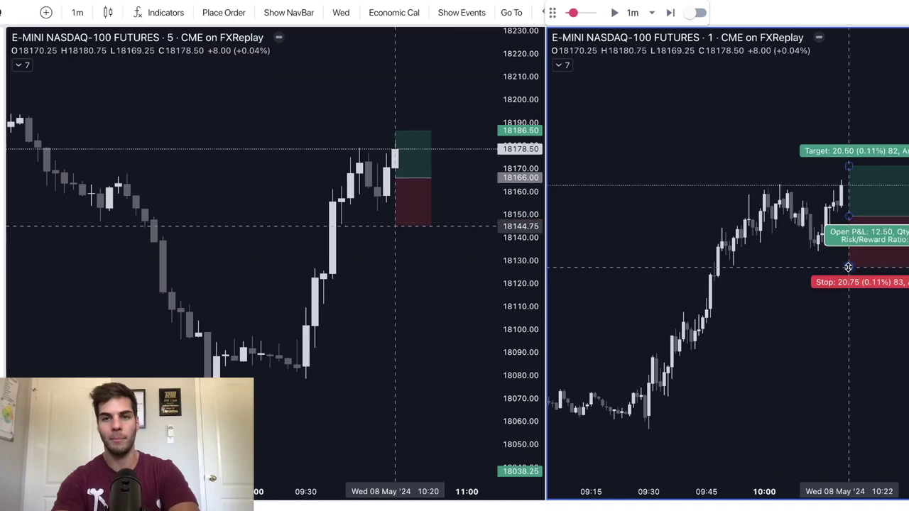
Tighten the long position by raising its stop and lowering its profit target.
{"action": "left_click_drag", "start_coordinate": [848, 266], "coordinate": [847, 256]}
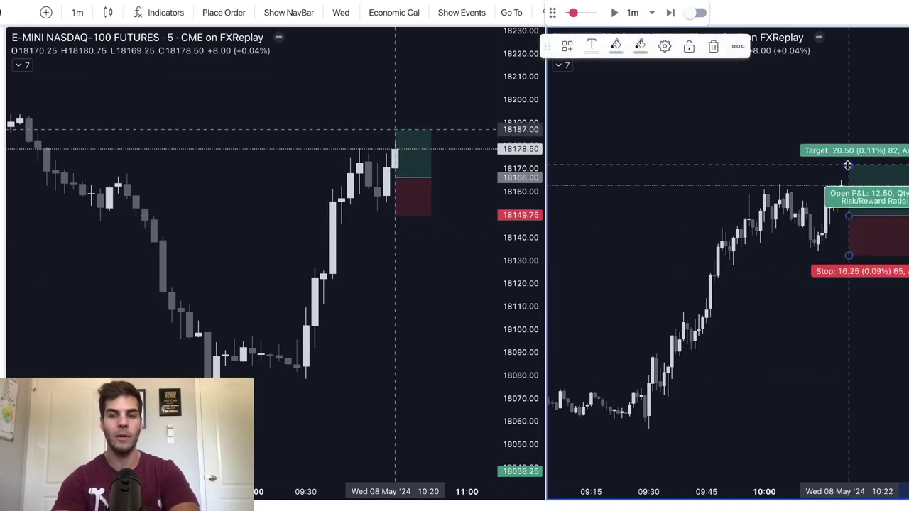
{"action": "left_click_drag", "start_coordinate": [848, 166], "coordinate": [837, 177]}
{"action": "left_click", "coordinate": [840, 198]}
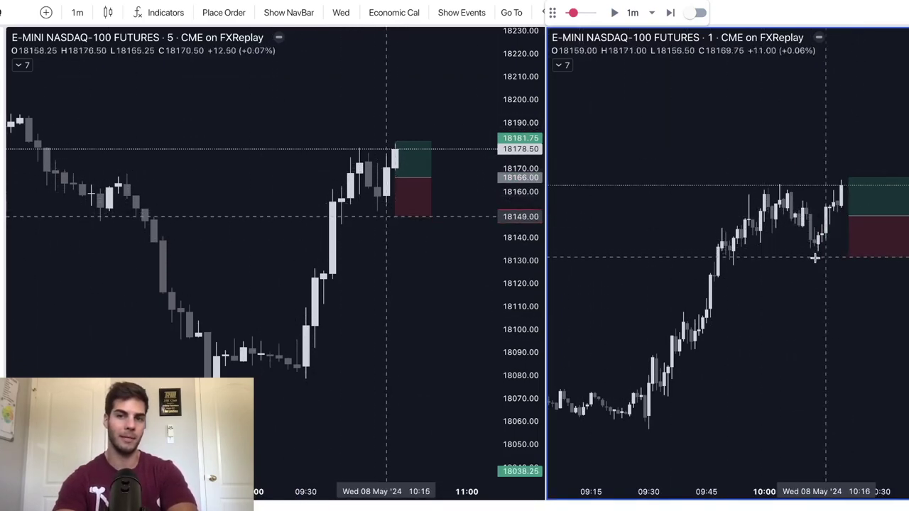
Save a buy limit order at 18166 from the position, take profit 18181.75, stop 18149.75.
{"action": "left_click", "coordinate": [861, 164]}
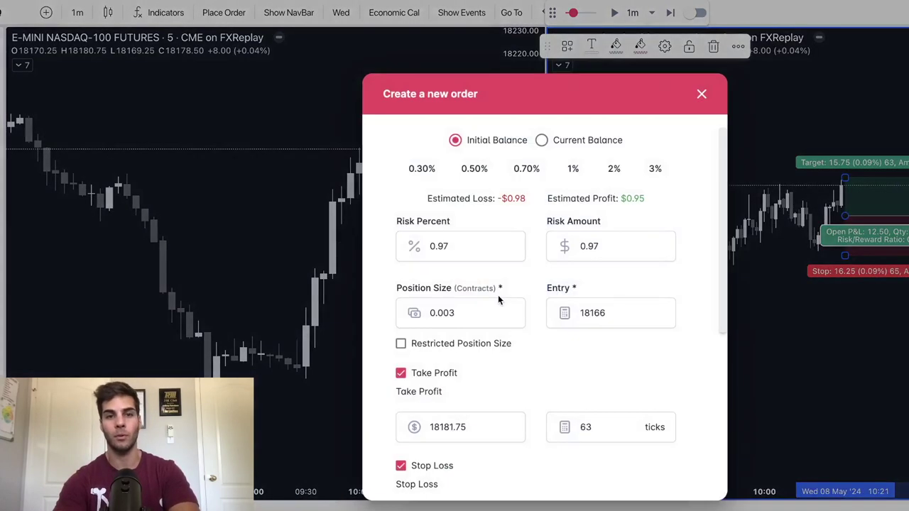
{"action": "scroll", "coordinate": [498, 300], "scroll_direction": "down", "scroll_amount": 5}
{"action": "scroll", "coordinate": [419, 408], "scroll_direction": "up", "scroll_amount": 4}
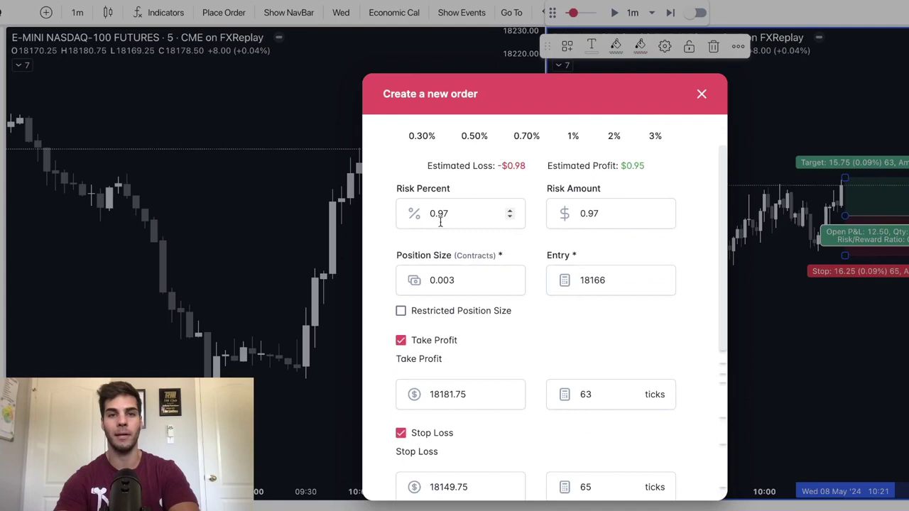
{"action": "scroll", "coordinate": [471, 247], "scroll_direction": "up", "scroll_amount": 1}
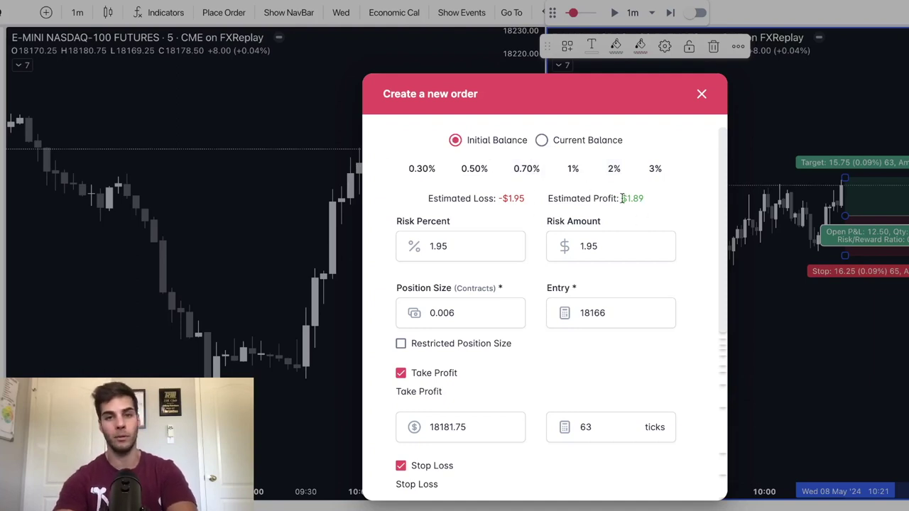
{"action": "scroll", "coordinate": [514, 286], "scroll_direction": "down", "scroll_amount": 3}
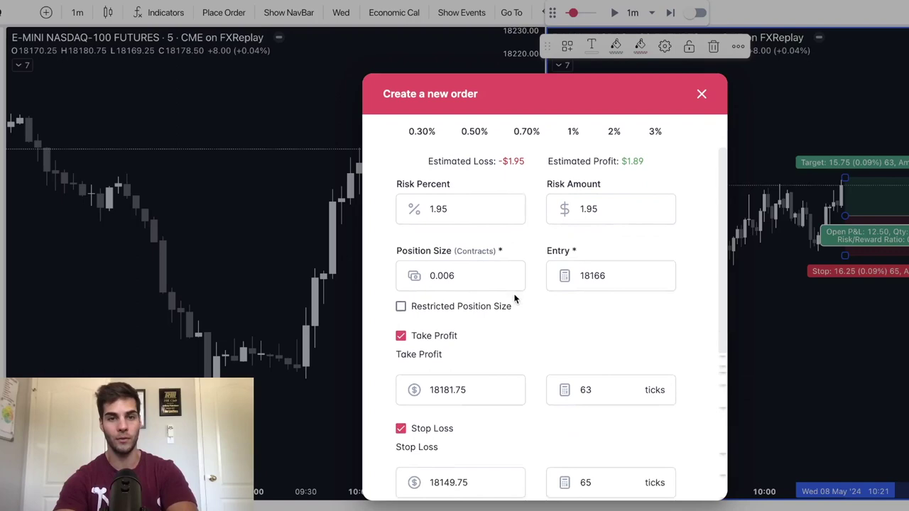
{"action": "scroll", "coordinate": [487, 337], "scroll_direction": "down", "scroll_amount": 3}
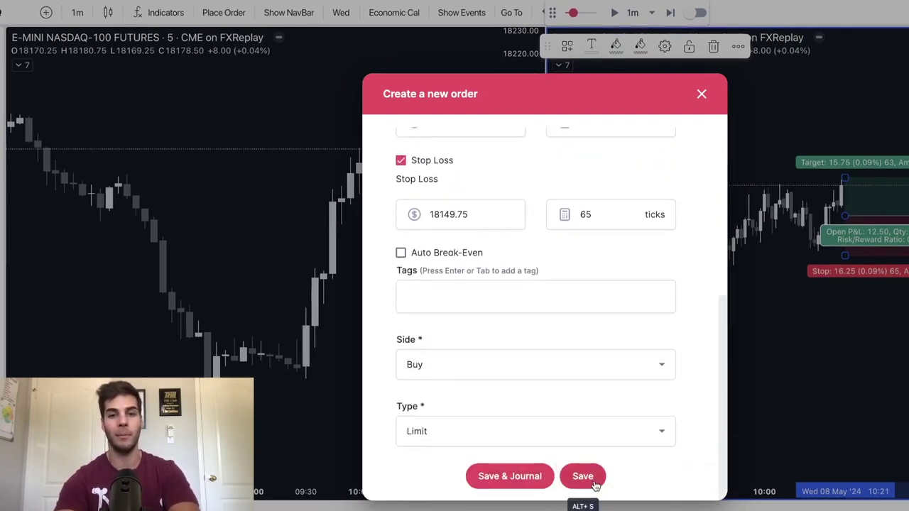
{"action": "left_click", "coordinate": [594, 482]}
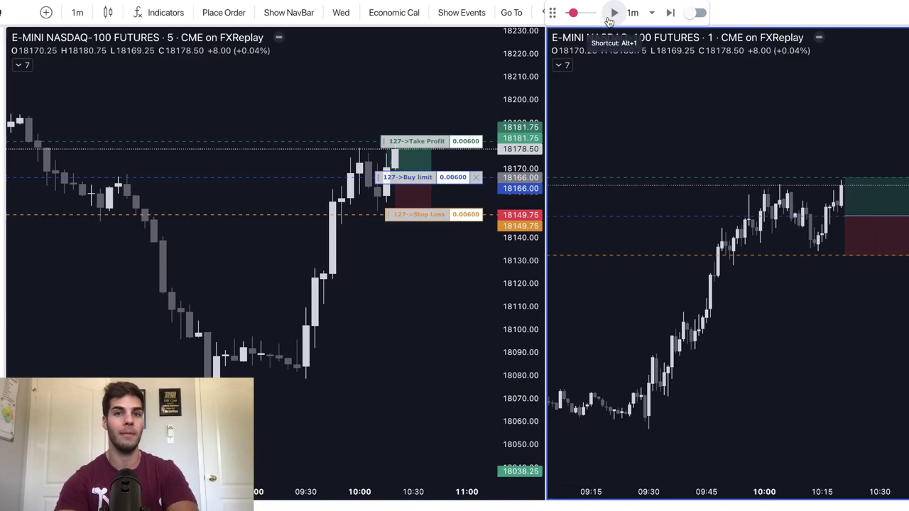
Play the replay forward to about 11:00, then pause it.
{"action": "left_click", "coordinate": [610, 16]}
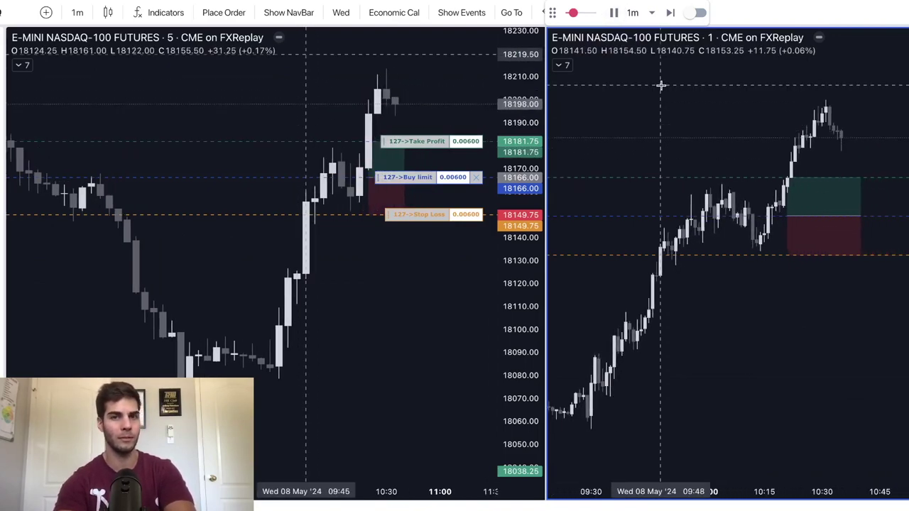
{"action": "mouse_move", "coordinate": [763, 206]}
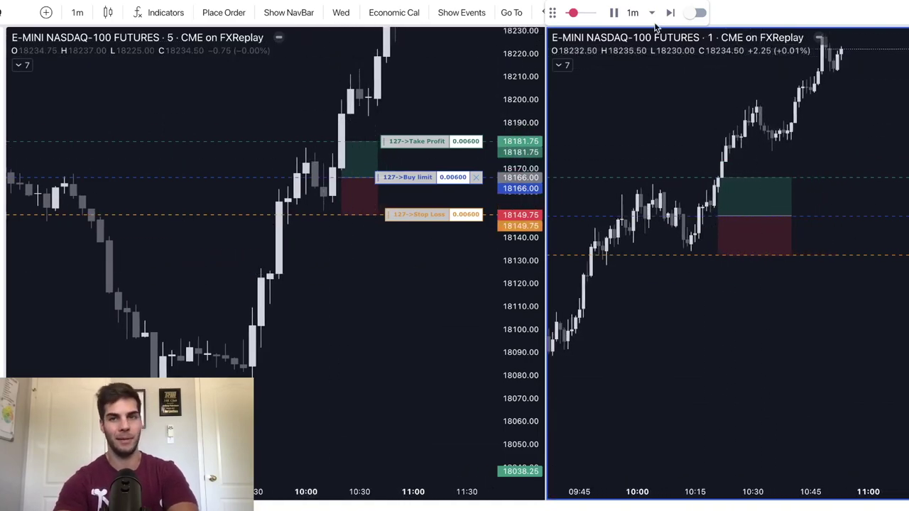
{"action": "left_click", "coordinate": [616, 14]}
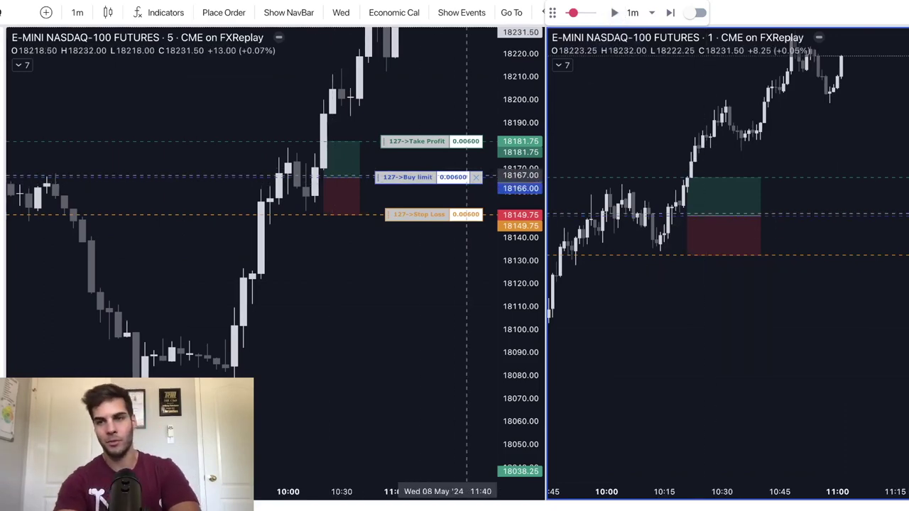
Delete the long position and its order lines, then step the replay forward one bar.
{"action": "left_click", "coordinate": [751, 217]}
{"action": "key", "text": "Delete"}
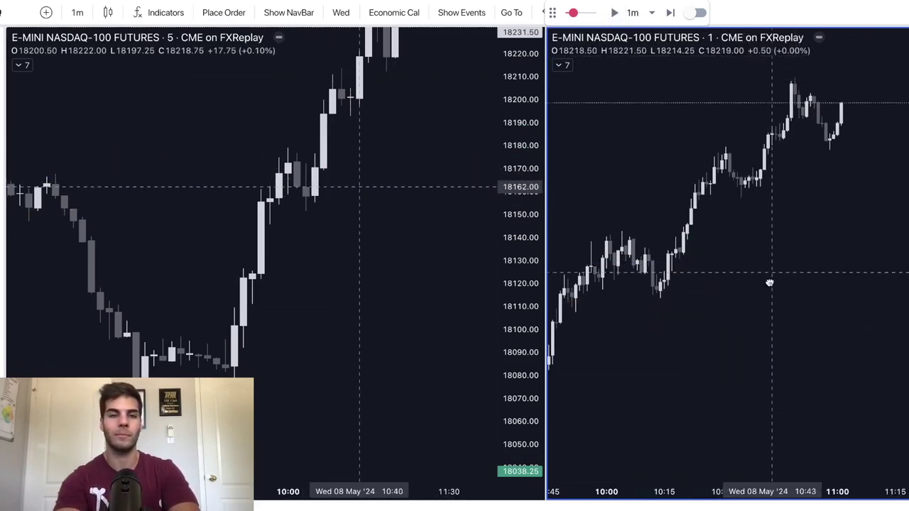
{"action": "left_click_drag", "start_coordinate": [770, 283], "coordinate": [743, 308]}
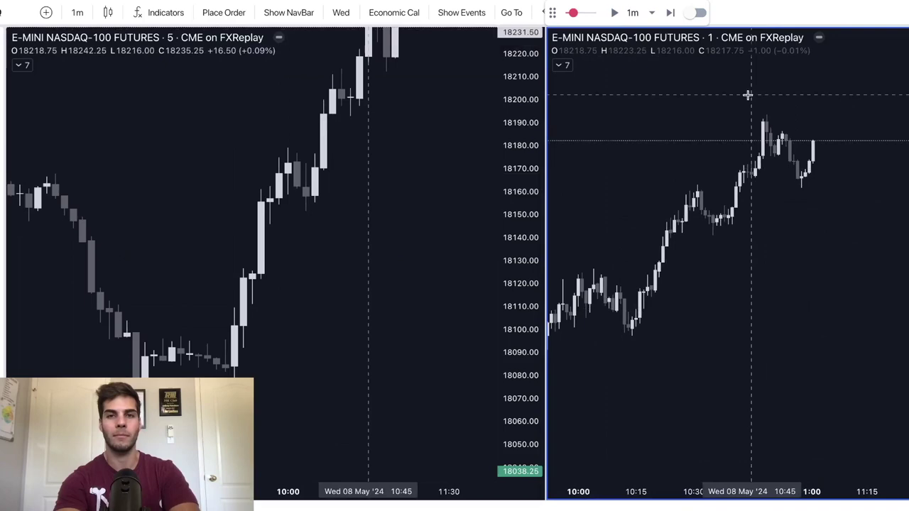
{"action": "left_click", "coordinate": [667, 13]}
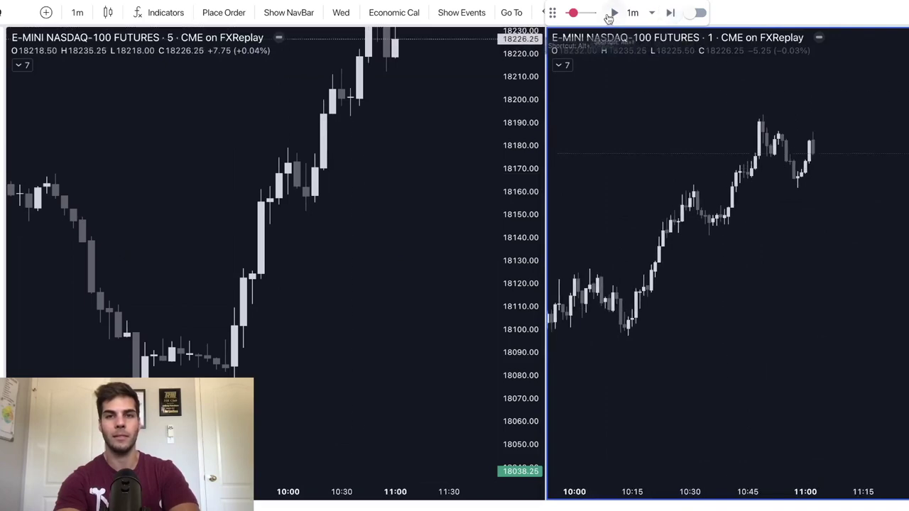
Play to about 11:20 and mark a new long position: target 18197.75, stop 18161.25, R/R 1.
{"action": "left_click", "coordinate": [609, 16]}
{"action": "left_click", "coordinate": [406, 341]}
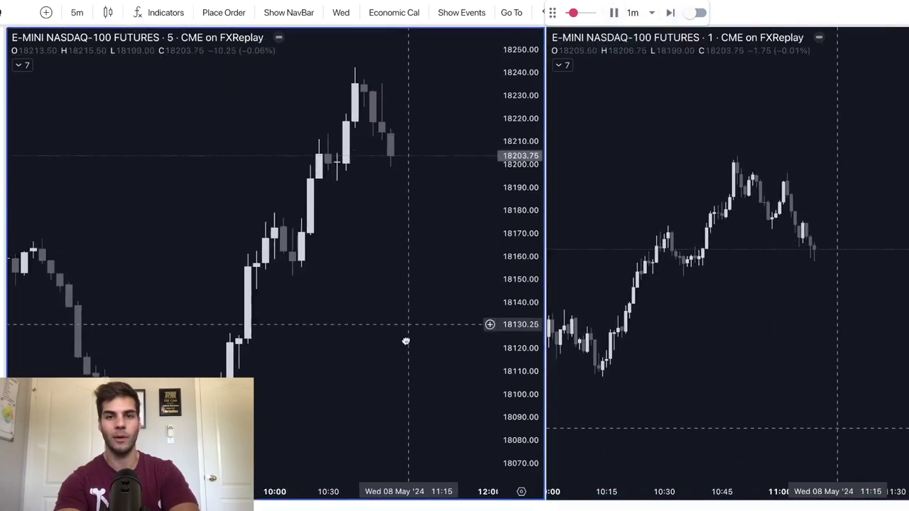
{"action": "left_click", "coordinate": [616, 14]}
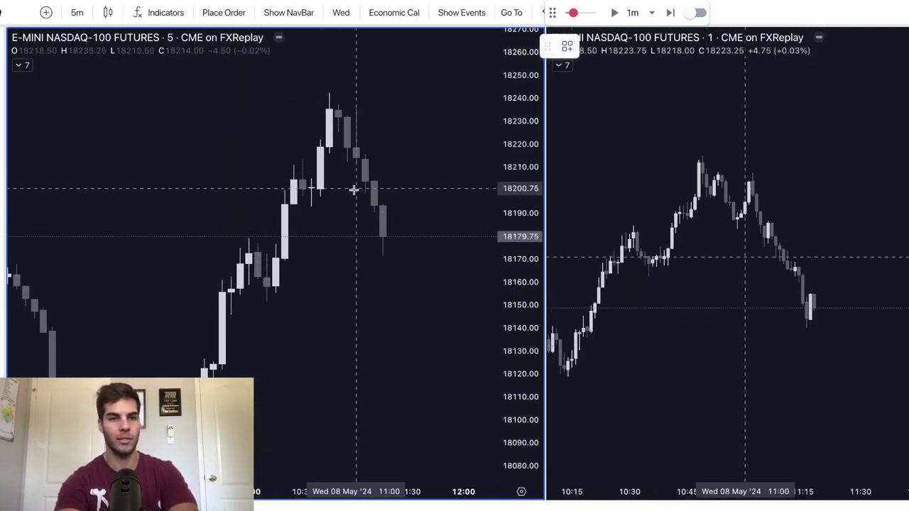
{"action": "left_click", "coordinate": [820, 309]}
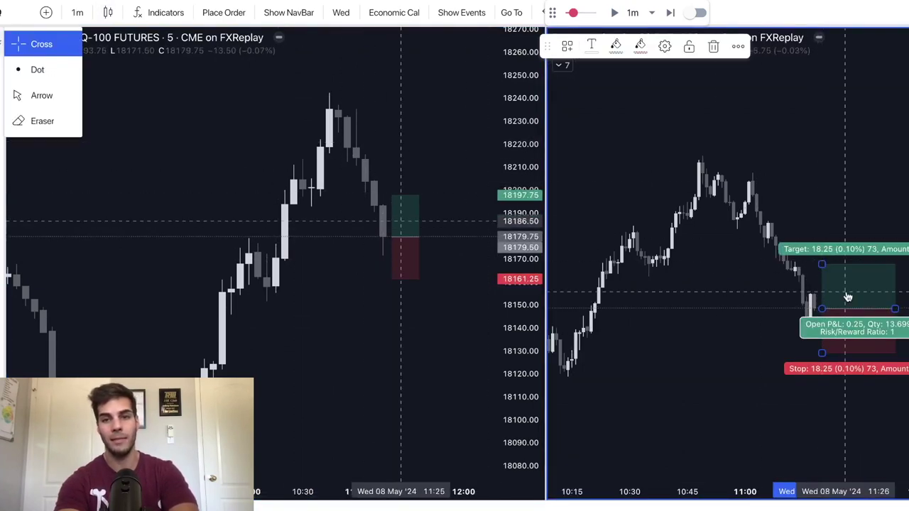
Widen the long position to stop 18150.00 and target 18241.00, giving 2.08 risk/reward.
{"action": "left_click_drag", "start_coordinate": [846, 296], "coordinate": [844, 297]}
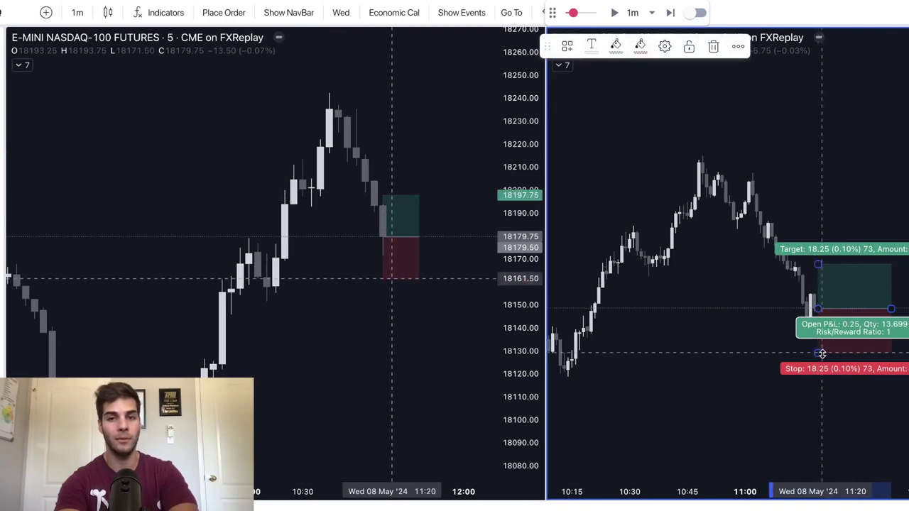
{"action": "left_click_drag", "start_coordinate": [820, 353], "coordinate": [819, 380]}
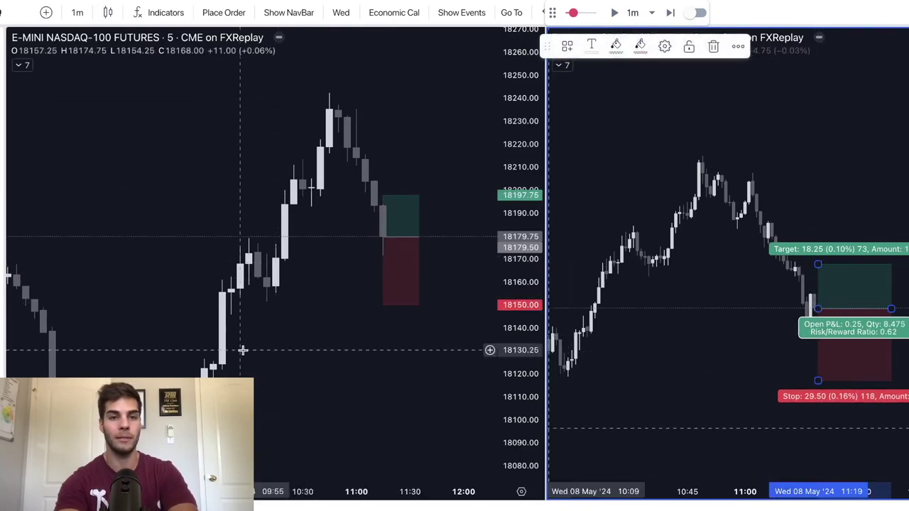
{"action": "left_click_drag", "start_coordinate": [818, 265], "coordinate": [812, 161]}
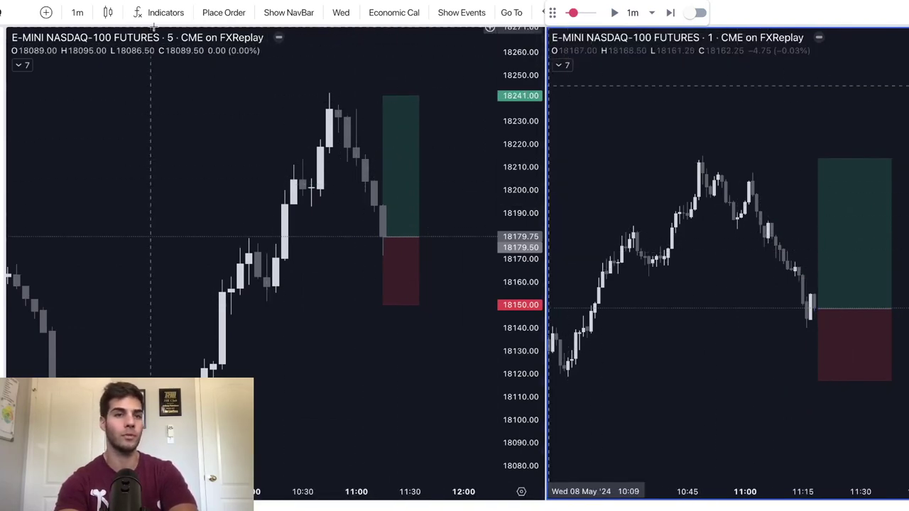
Open an order form prefilled from the right chart's long-position plan.
{"action": "left_click", "coordinate": [223, 12]}
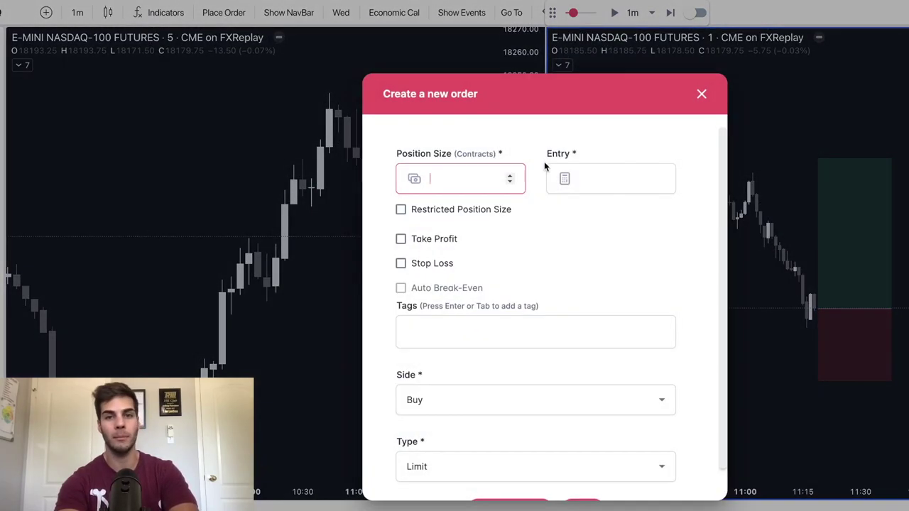
{"action": "left_click", "coordinate": [701, 94]}
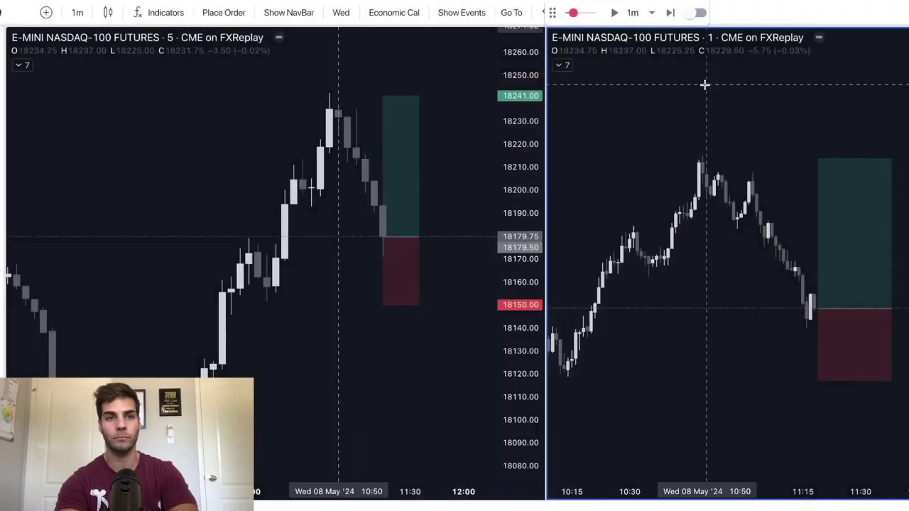
{"action": "left_click", "coordinate": [835, 237]}
{"action": "left_click", "coordinate": [205, 13]}
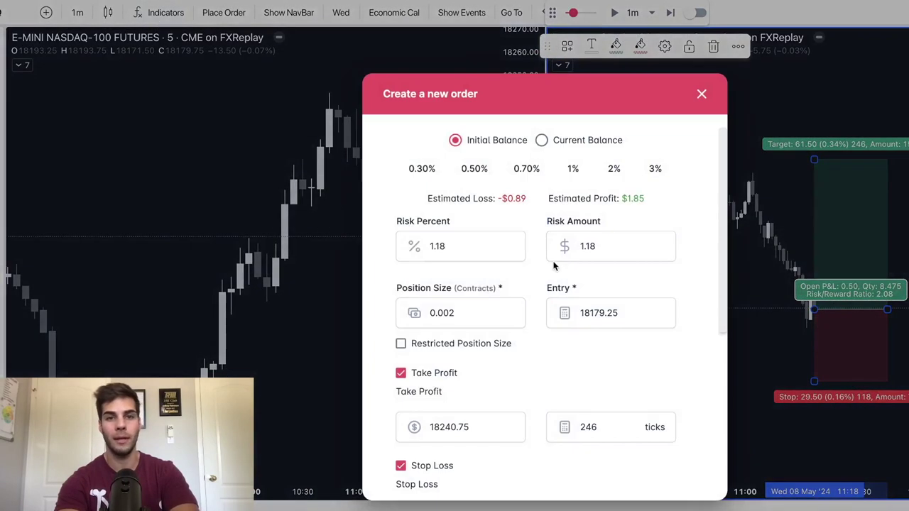
{"action": "scroll", "coordinate": [496, 282], "scroll_direction": "down", "scroll_amount": 5}
Submit a market buy at 18179.75 risking 2%: 0.003 contracts, TP 18240.75, SL 18149.75.
{"action": "left_click", "coordinate": [454, 432]}
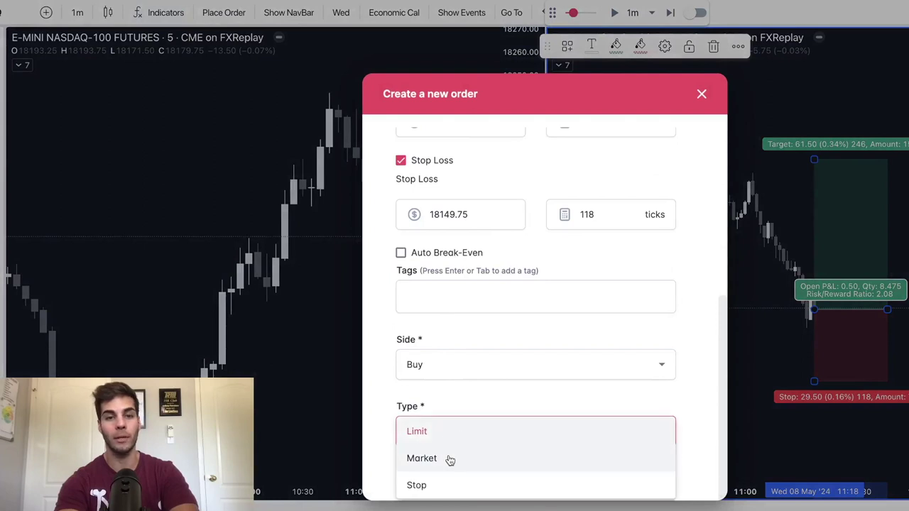
{"action": "left_click", "coordinate": [451, 458]}
{"action": "scroll", "coordinate": [470, 320], "scroll_direction": "up", "scroll_amount": 5}
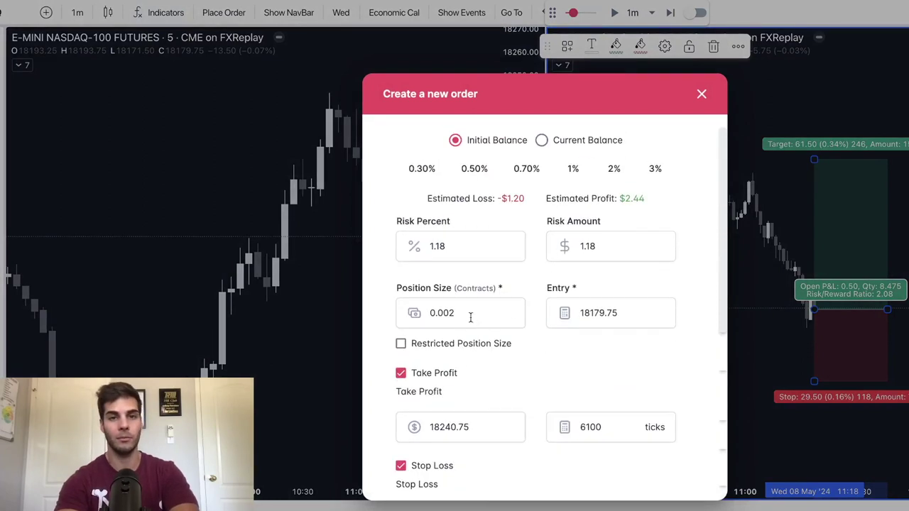
{"action": "left_click", "coordinate": [654, 168]}
{"action": "left_click", "coordinate": [613, 168]}
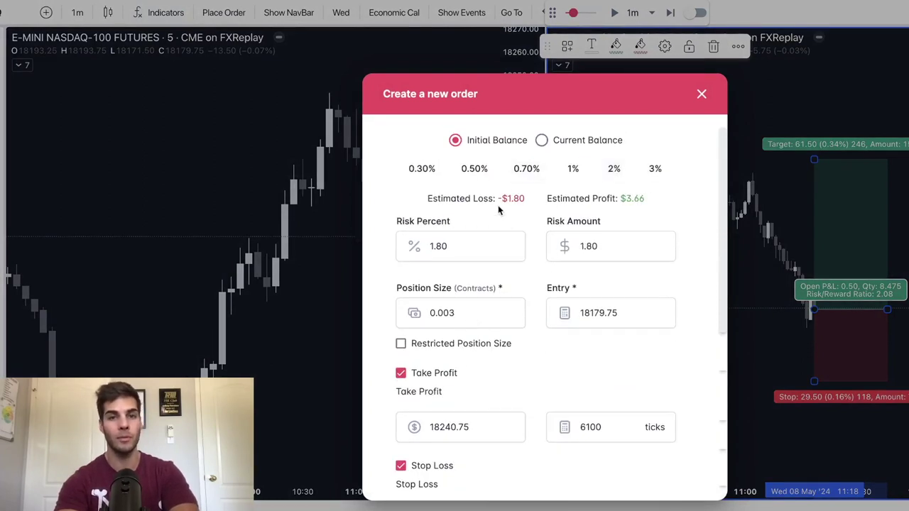
{"action": "scroll", "coordinate": [534, 255], "scroll_direction": "down", "scroll_amount": 5}
{"action": "scroll", "coordinate": [540, 284], "scroll_direction": "up", "scroll_amount": 5}
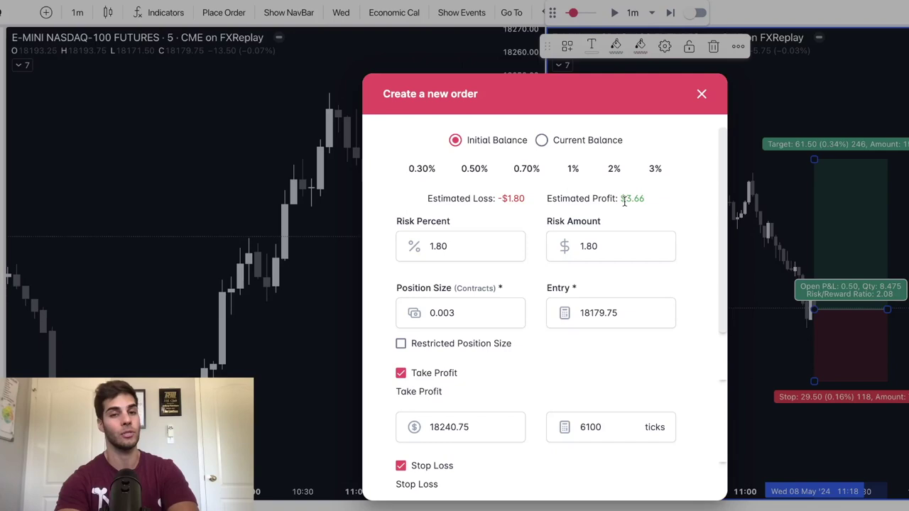
{"action": "scroll", "coordinate": [641, 392], "scroll_direction": "down", "scroll_amount": 5}
{"action": "left_click", "coordinate": [583, 476]}
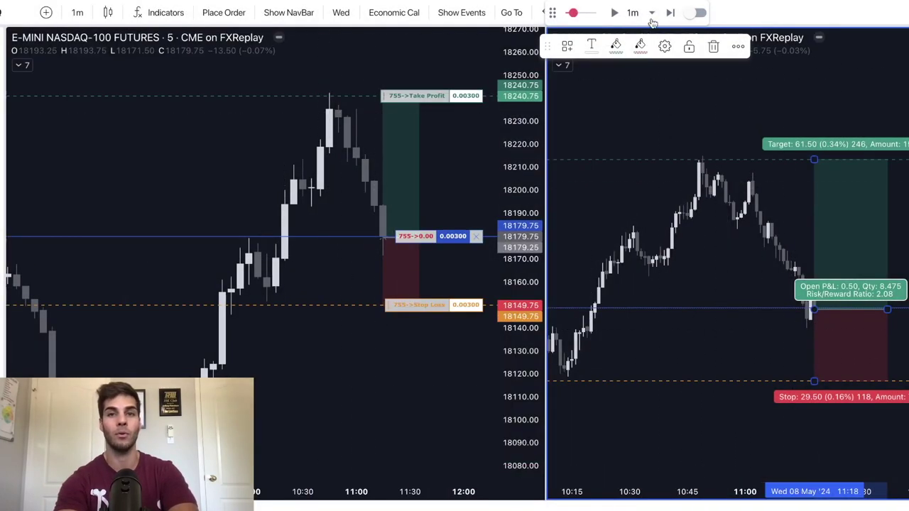
Start the replay and briefly view the position's target, stop and P&L details.
{"action": "left_click", "coordinate": [612, 12]}
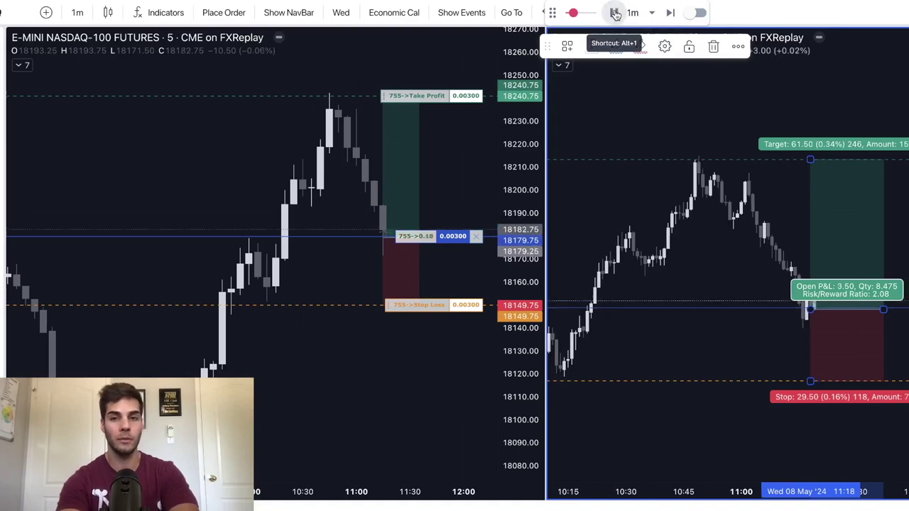
{"action": "left_click", "coordinate": [724, 220]}
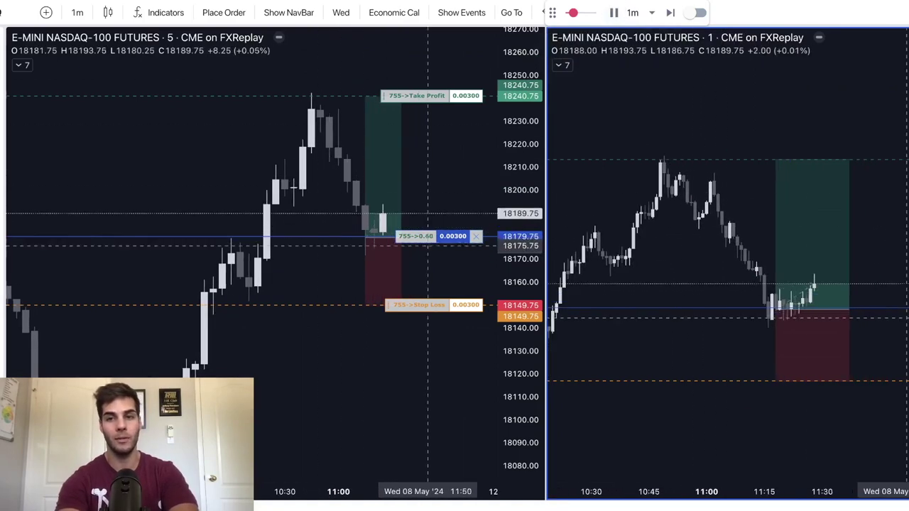
{"action": "left_click", "coordinate": [806, 331]}
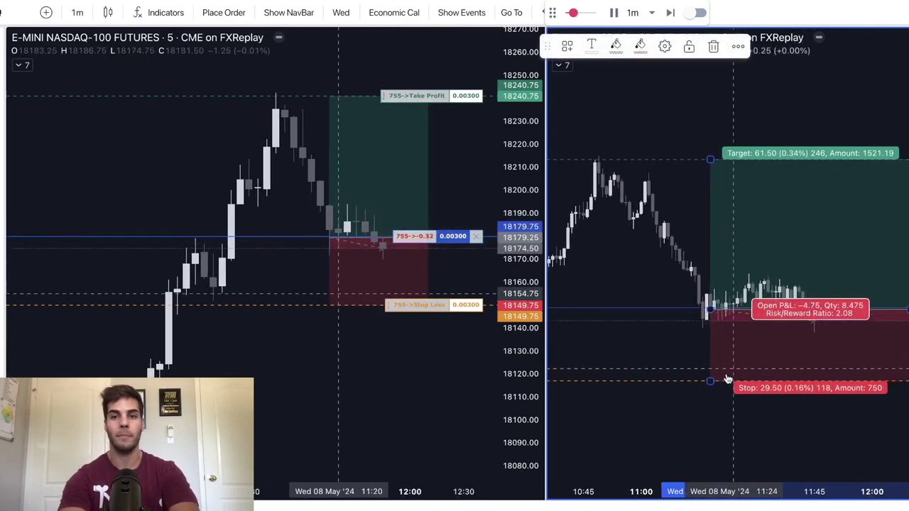
{"action": "left_click", "coordinate": [759, 427]}
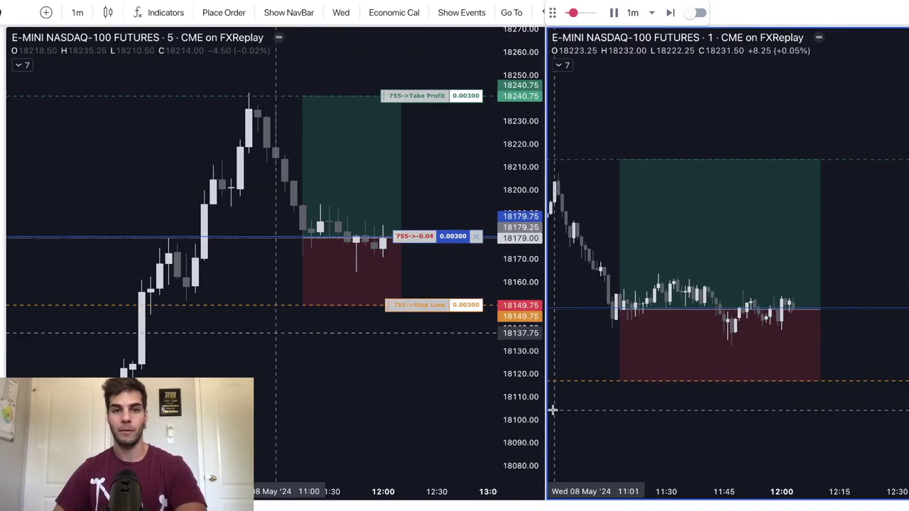
Stretch the position plan forward in time and pan the 5-minute chart as the trade stops out.
{"action": "left_click", "coordinate": [368, 361]}
{"action": "mouse_move", "coordinate": [777, 310]}
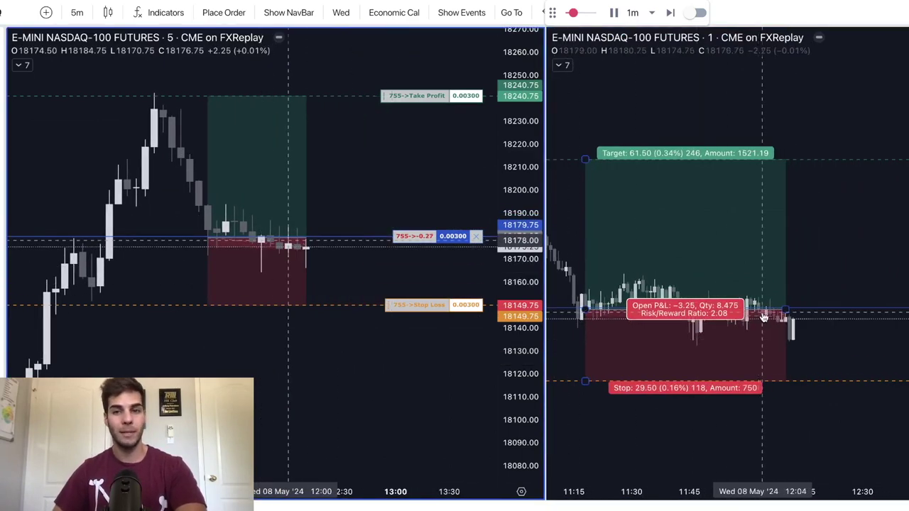
{"action": "left_click_drag", "start_coordinate": [777, 309], "coordinate": [892, 309]}
{"action": "left_click", "coordinate": [700, 418]}
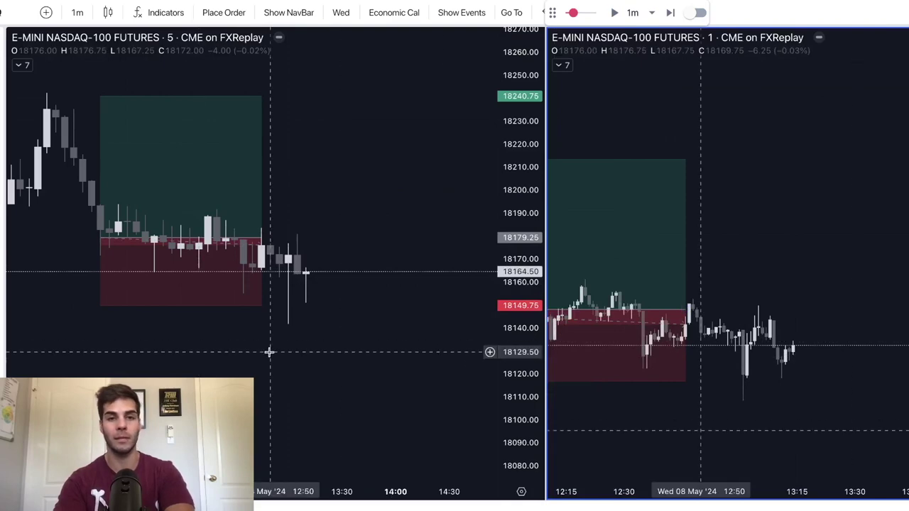
{"action": "left_click_drag", "start_coordinate": [270, 353], "coordinate": [402, 359]}
{"action": "scroll", "coordinate": [796, 418], "scroll_direction": "up", "scroll_amount": 2}
{"action": "scroll", "coordinate": [795, 418], "scroll_direction": "left", "scroll_amount": 1}
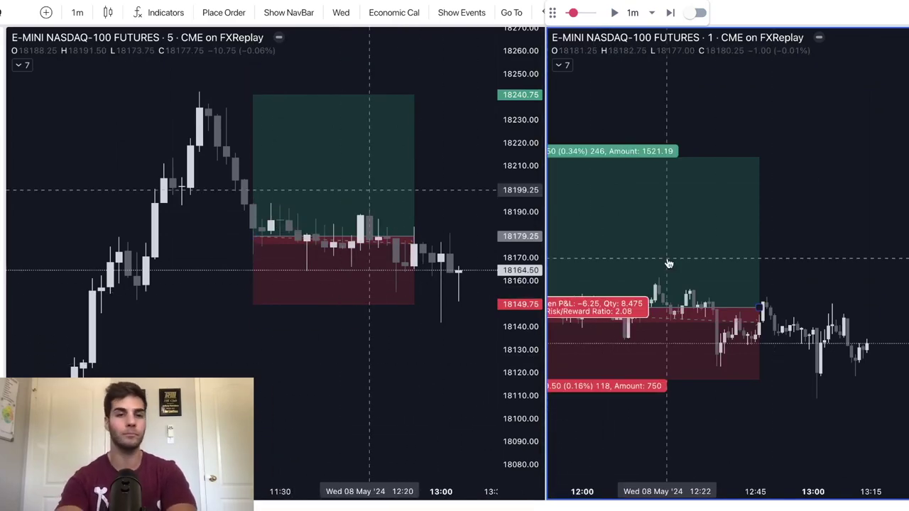
Delete the position plans from both charts and set the replay step to 1 hour.
{"action": "key", "text": "Delete"}
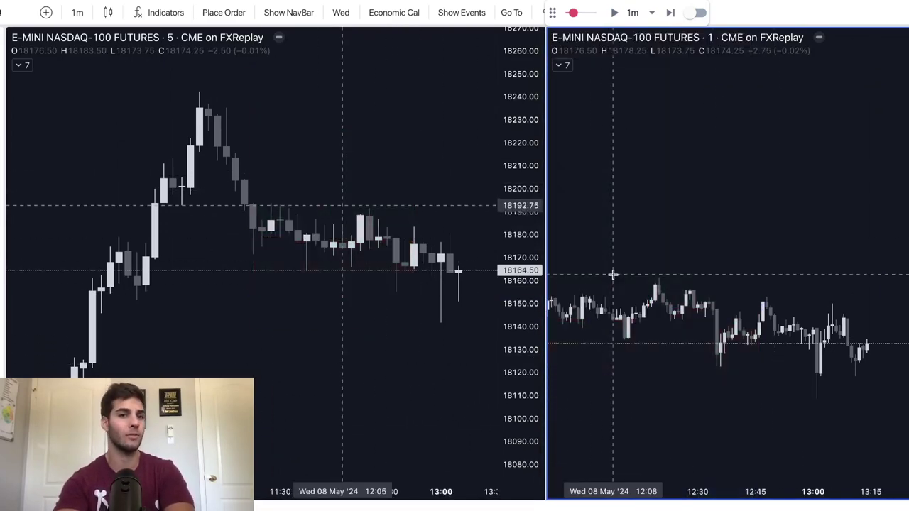
{"action": "left_click", "coordinate": [646, 13]}
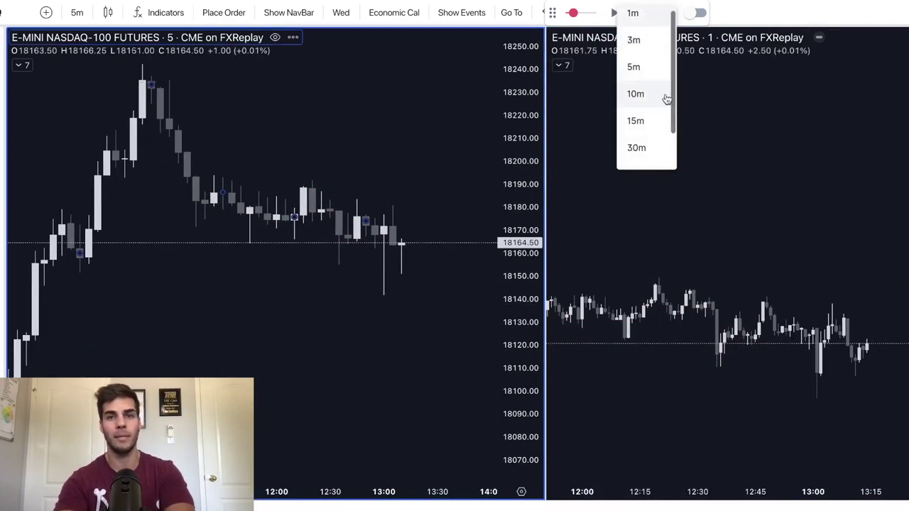
{"action": "scroll", "coordinate": [667, 100], "scroll_direction": "down", "scroll_amount": 2}
{"action": "left_click", "coordinate": [633, 128]}
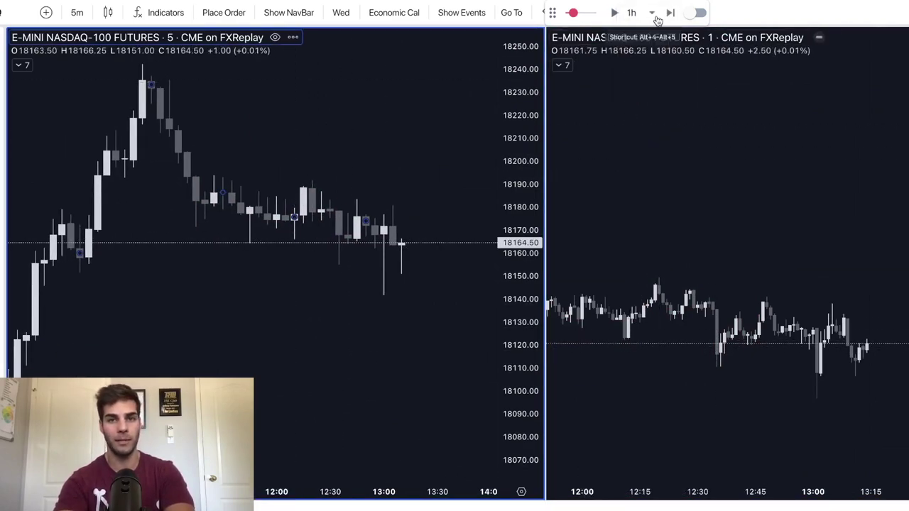
Step the replay forward hourly to Thursday 09 May around 09:00, then activate the 1-minute chart.
{"action": "left_click", "coordinate": [670, 13]}
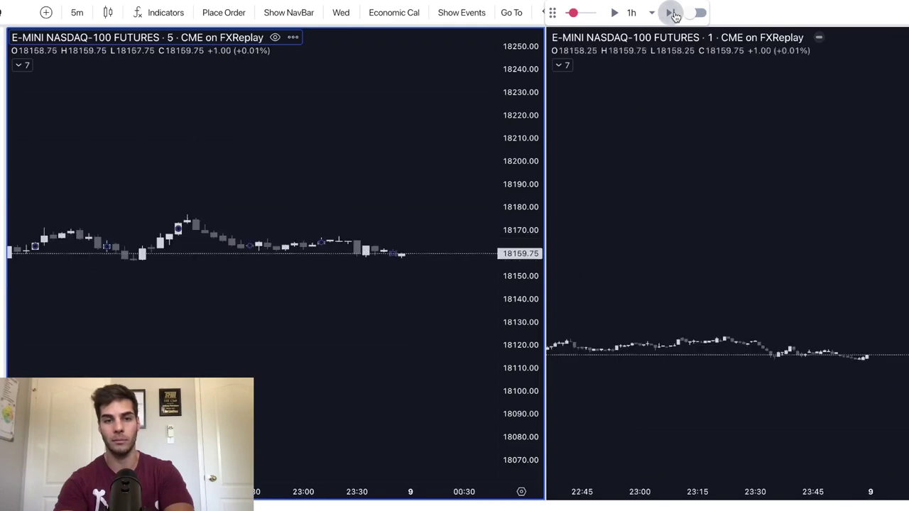
{"action": "left_click", "coordinate": [670, 12]}
{"action": "left_click", "coordinate": [670, 13]}
{"action": "left_click", "coordinate": [670, 13]}
{"action": "left_click", "coordinate": [670, 13]}
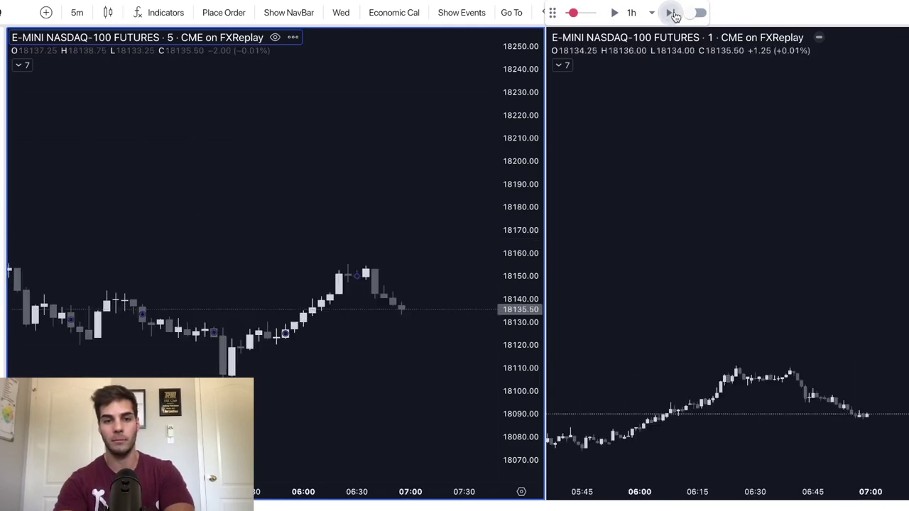
{"action": "left_click", "coordinate": [670, 13]}
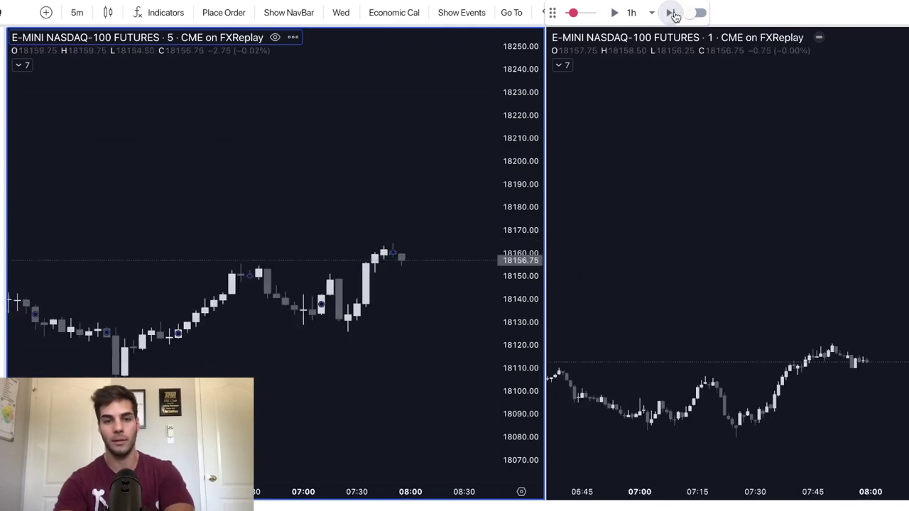
{"action": "left_click", "coordinate": [788, 351]}
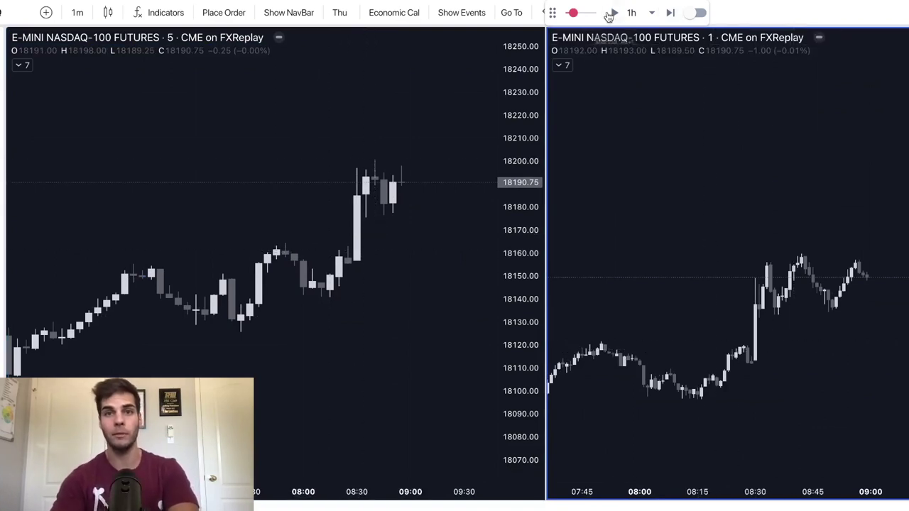
{"action": "left_click", "coordinate": [634, 14]}
Set the step back to 1 minute and play Thursday to about 09:50, near 18135.
{"action": "scroll", "coordinate": [637, 14], "scroll_direction": "up", "scroll_amount": 1}
{"action": "left_click", "coordinate": [633, 16]}
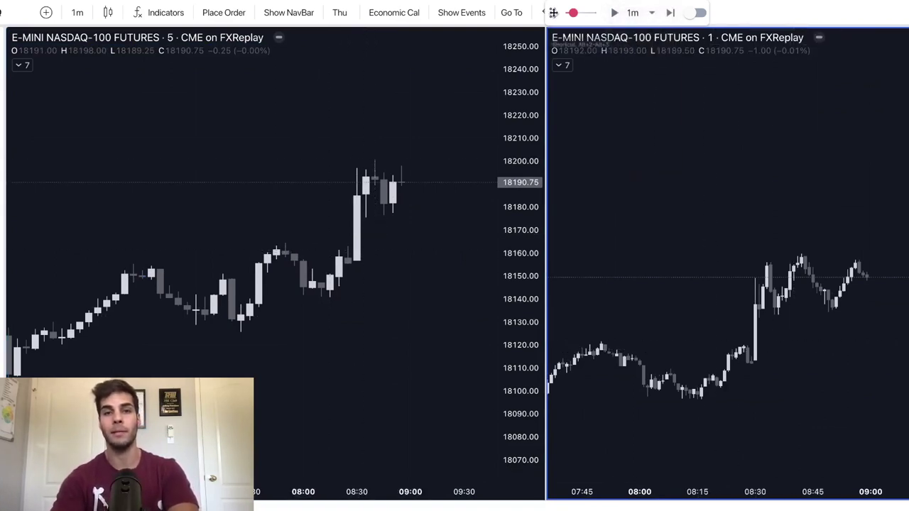
{"action": "left_click", "coordinate": [614, 12]}
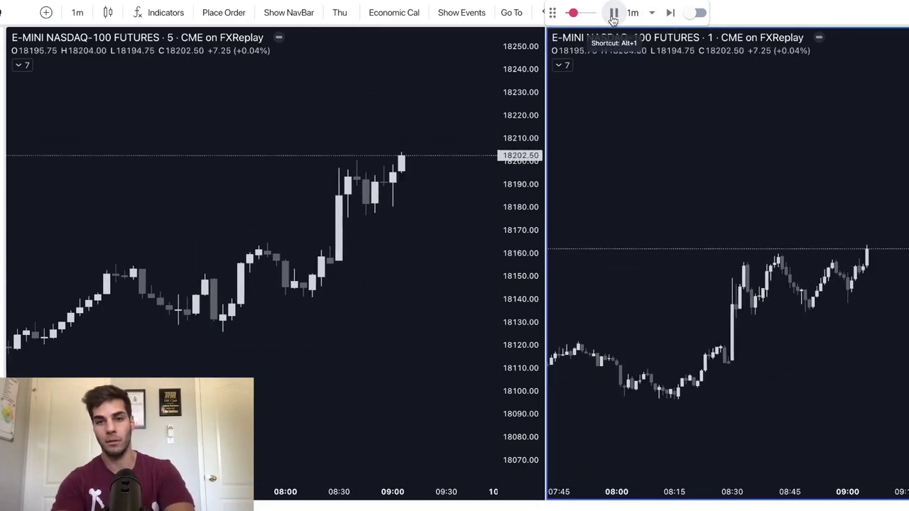
{"action": "left_click", "coordinate": [614, 12]}
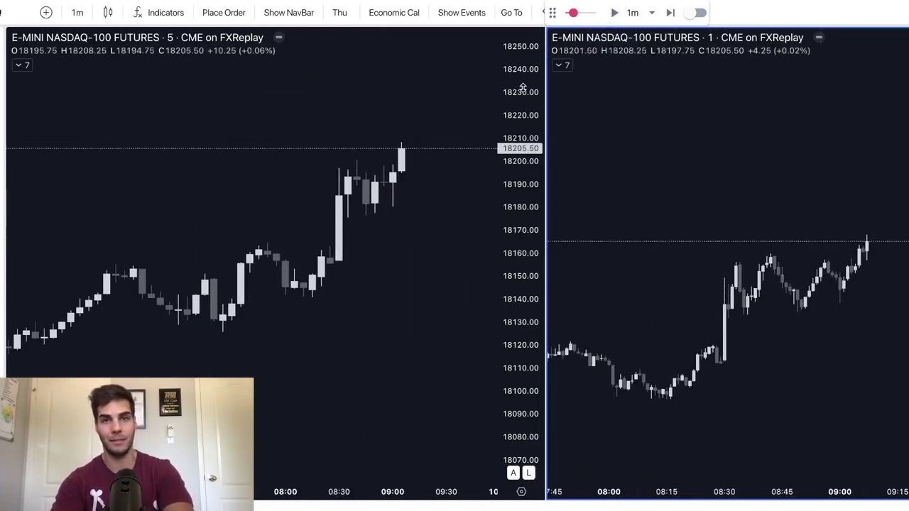
{"action": "left_click", "coordinate": [614, 13]}
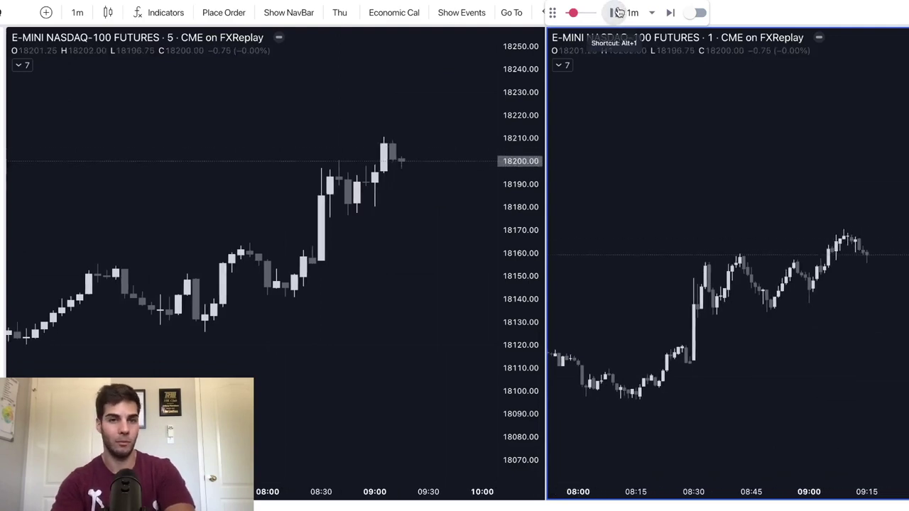
{"action": "left_click", "coordinate": [615, 13]}
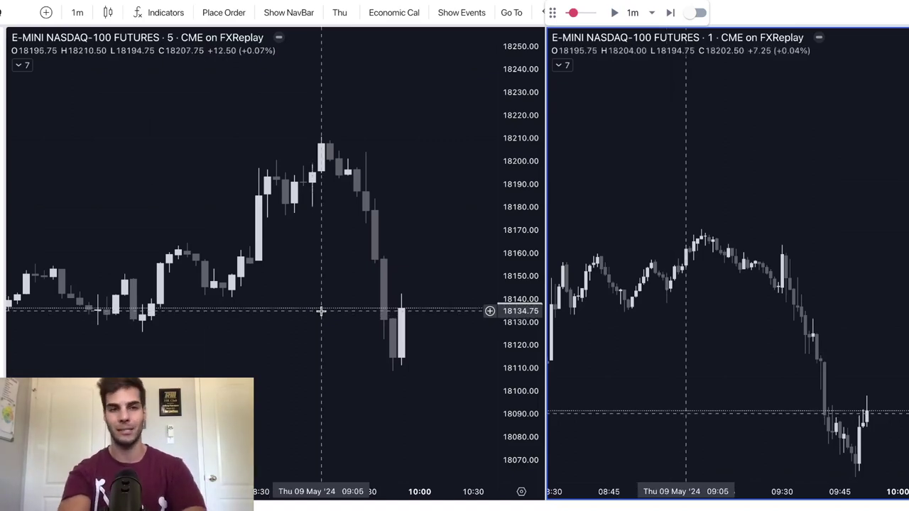
{"action": "scroll", "coordinate": [786, 274], "scroll_direction": "up", "scroll_amount": 1}
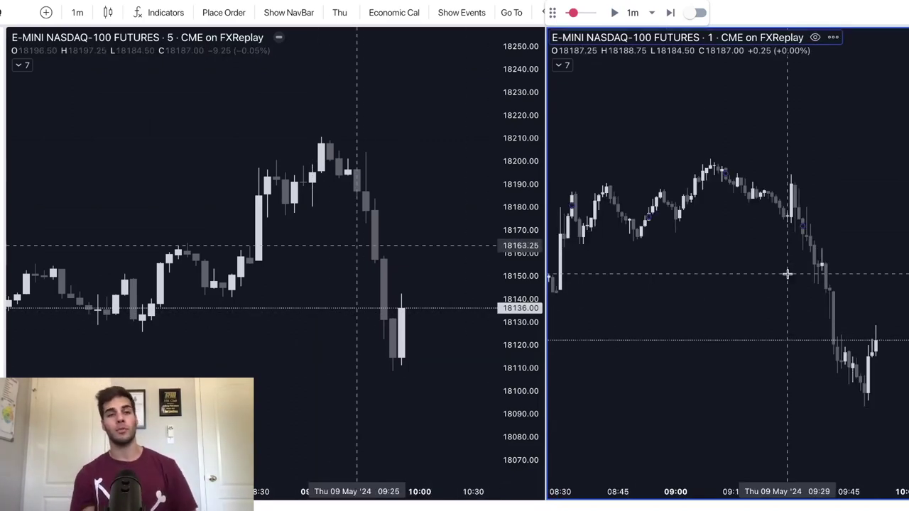